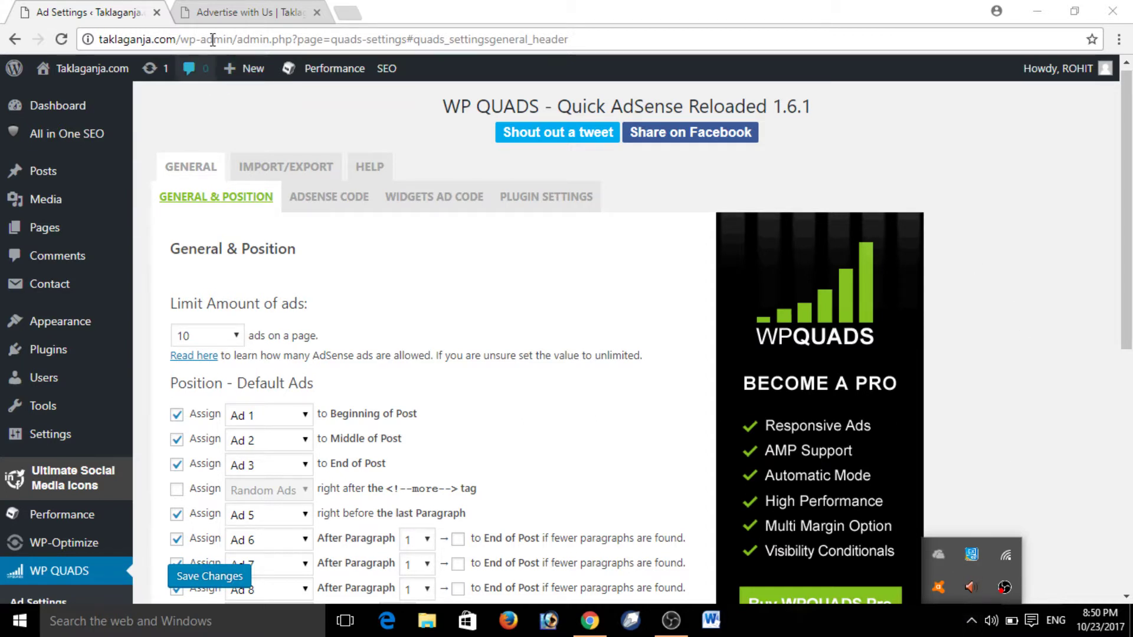
Step: Examine the ads on the live Advertise with Us page and the default ad positions in the WP QUADS settings
left_click(247, 15)
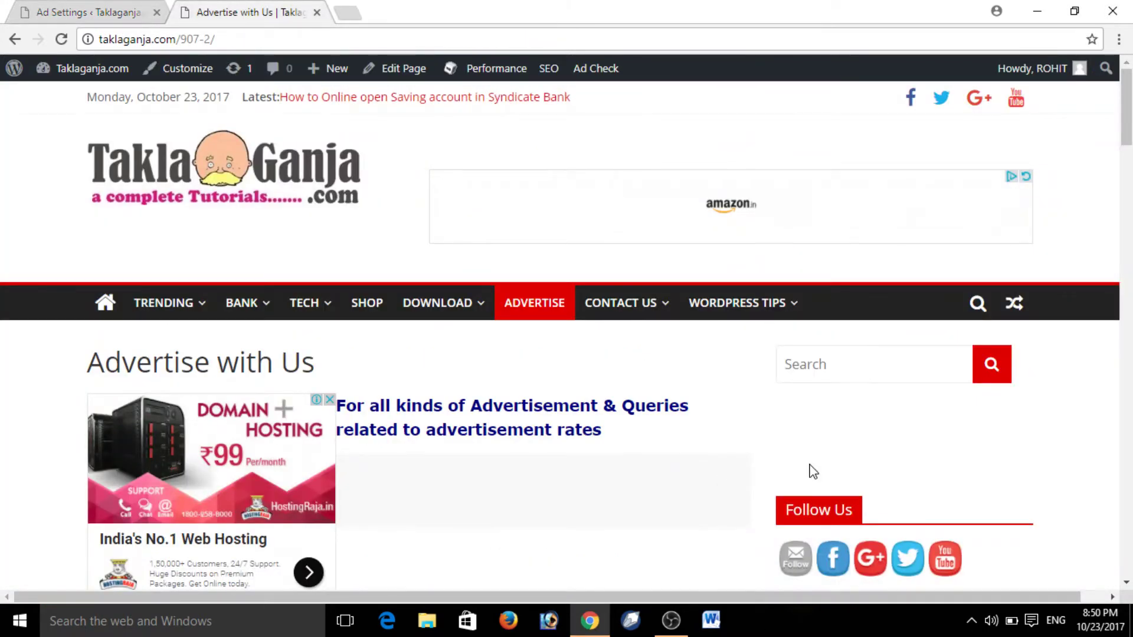
mouse_move(635, 308)
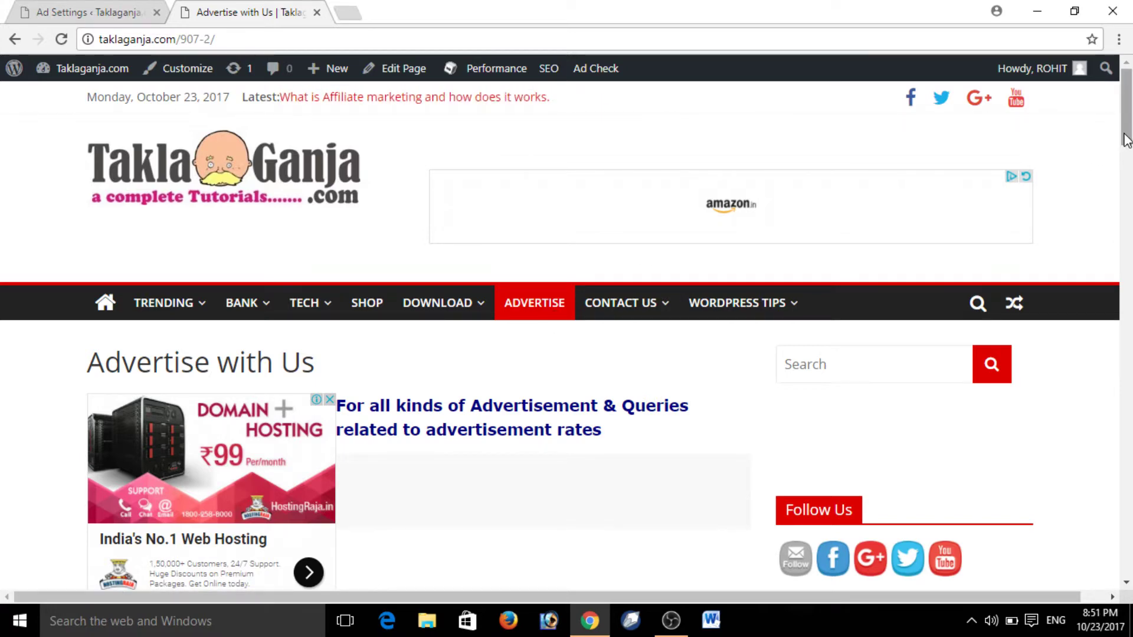
left_click_drag(1127, 140, 1127, 155)
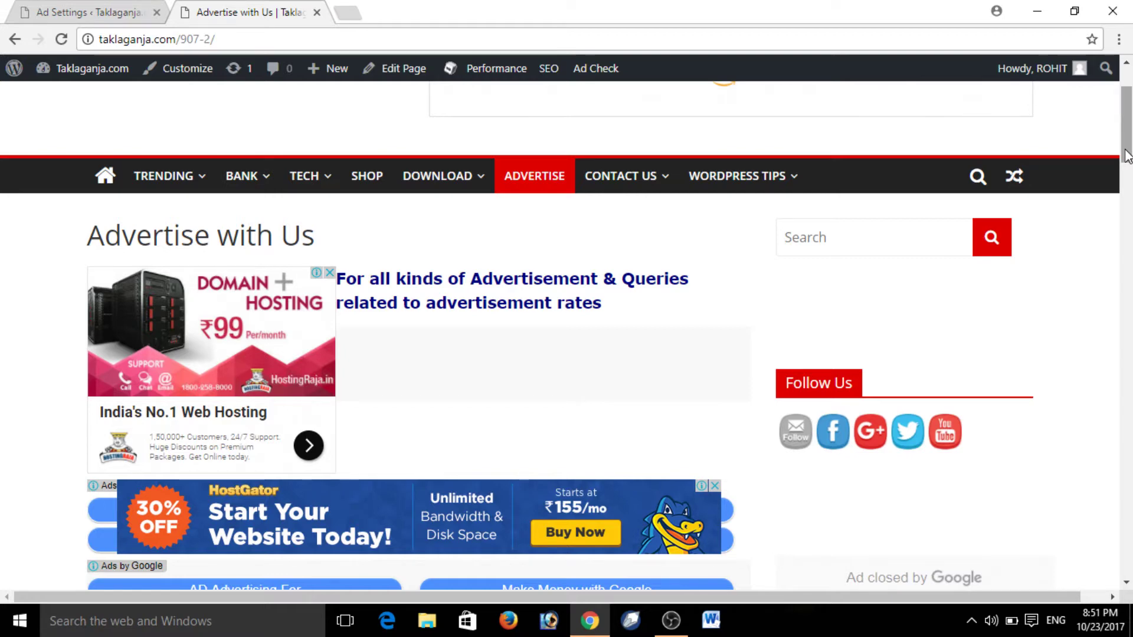
left_click_drag(1127, 153, 1128, 224)
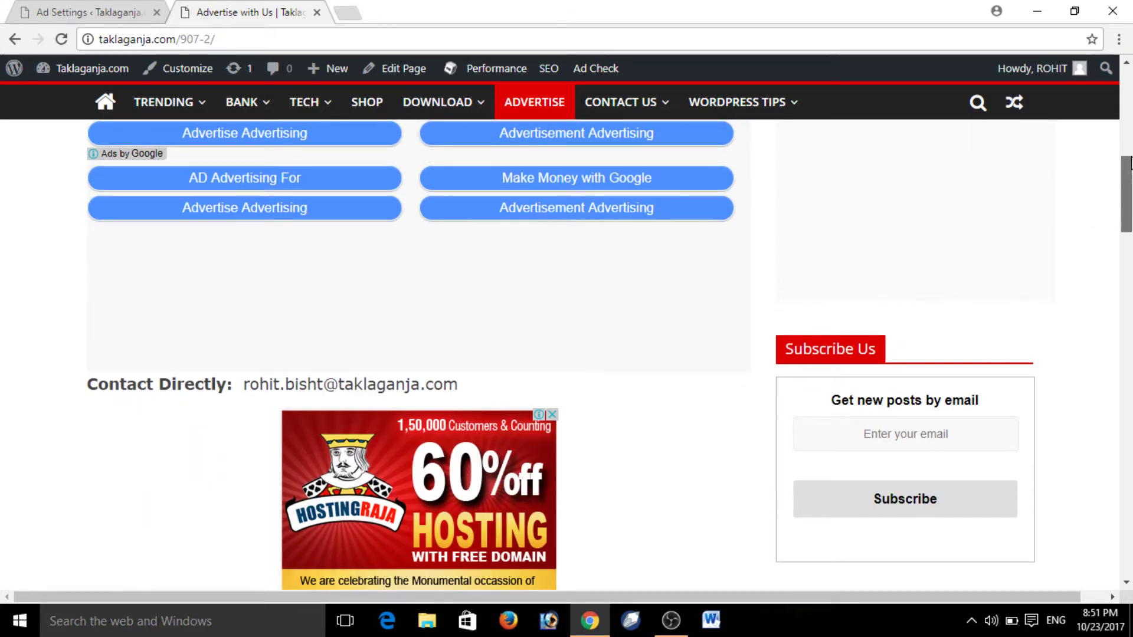
left_click_drag(1127, 200, 1127, 133)
left_click(91, 11)
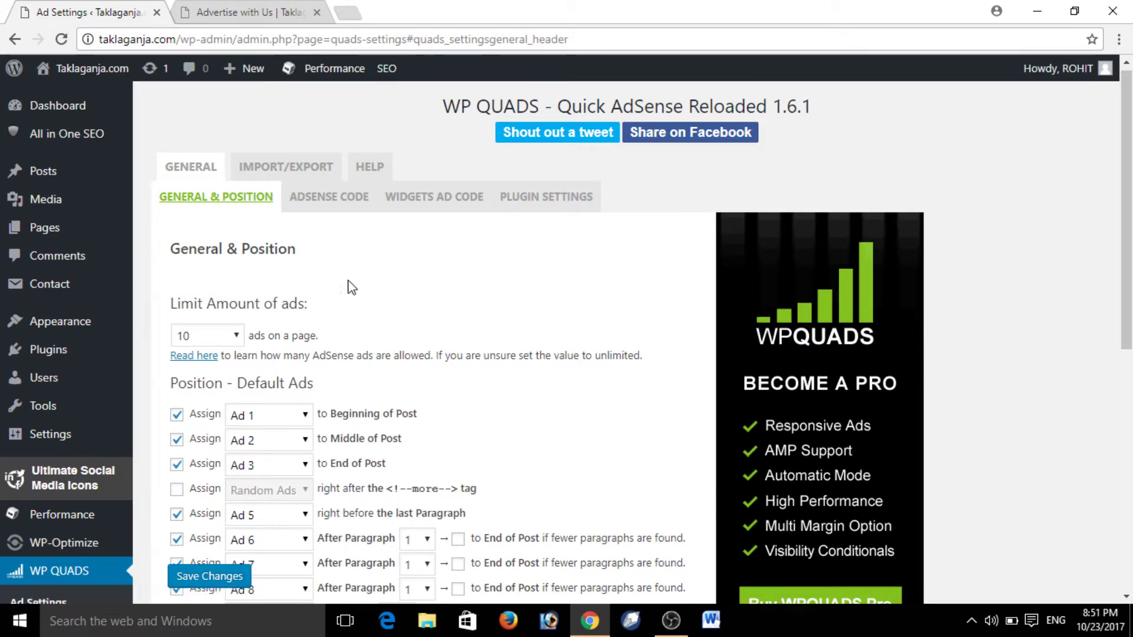
scroll(1126, 203, "down", 1)
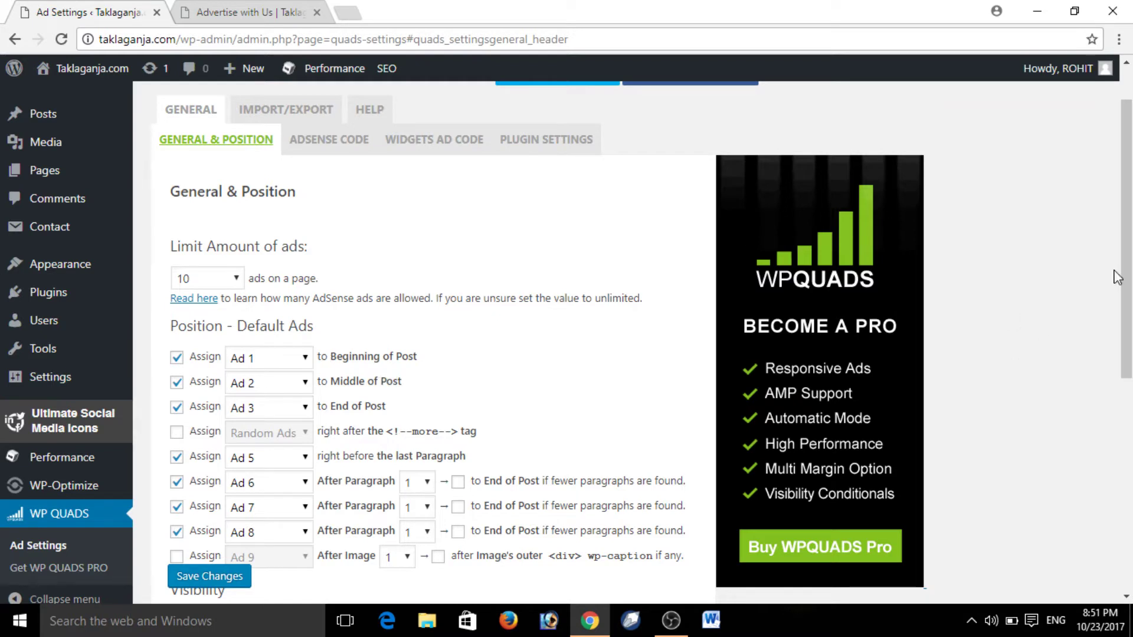
scroll(1128, 260, "down", 1)
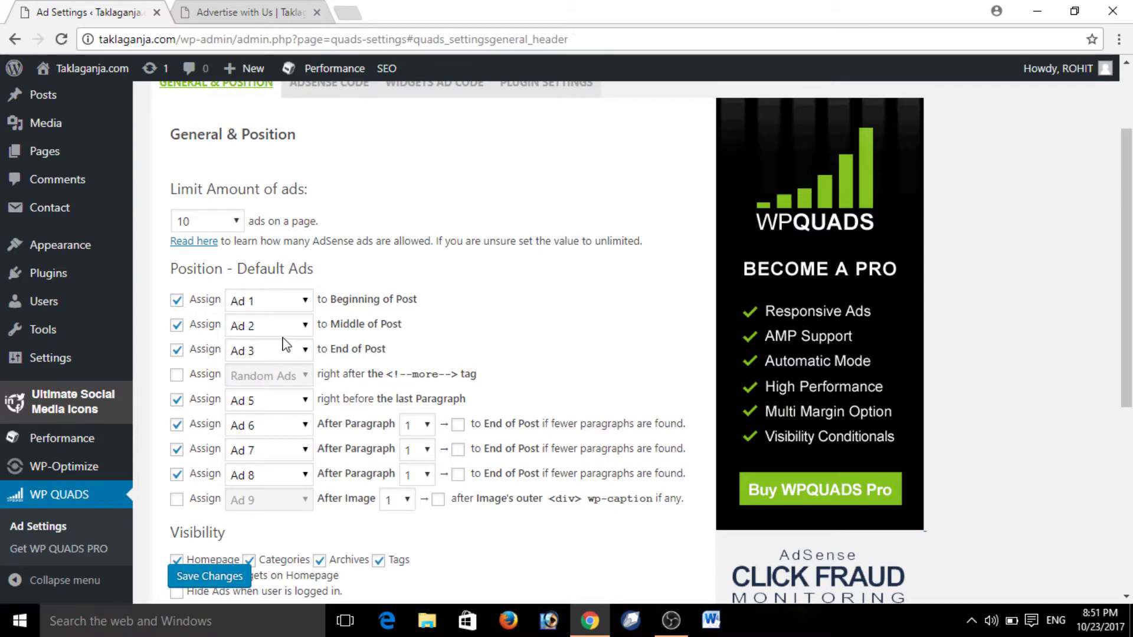
left_click(246, 13)
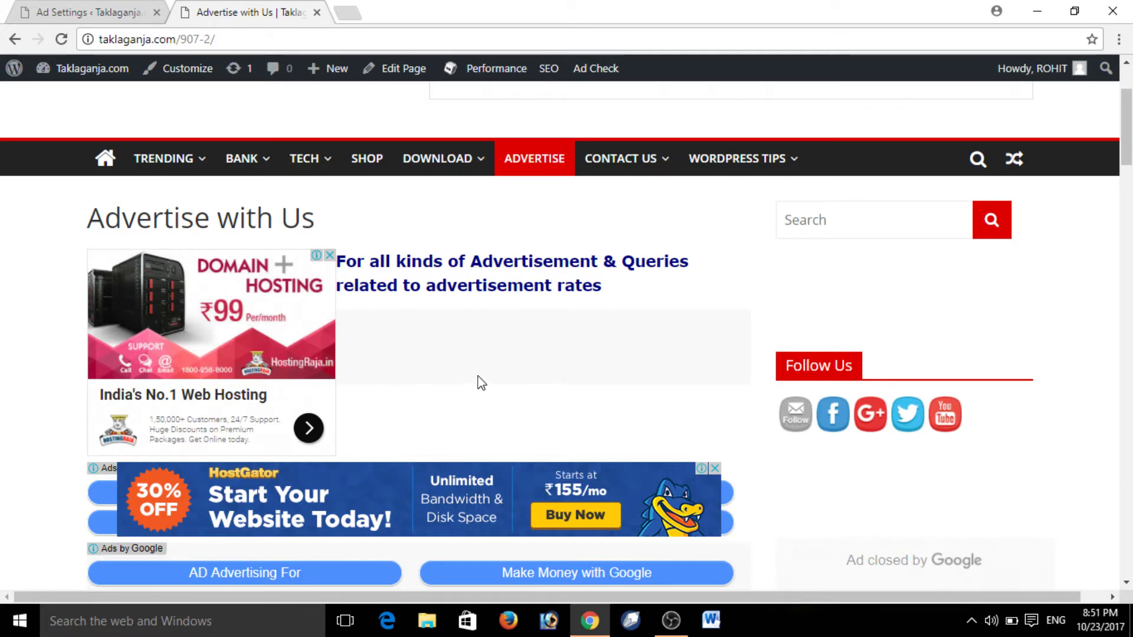
left_click_drag(1128, 149, 1128, 207)
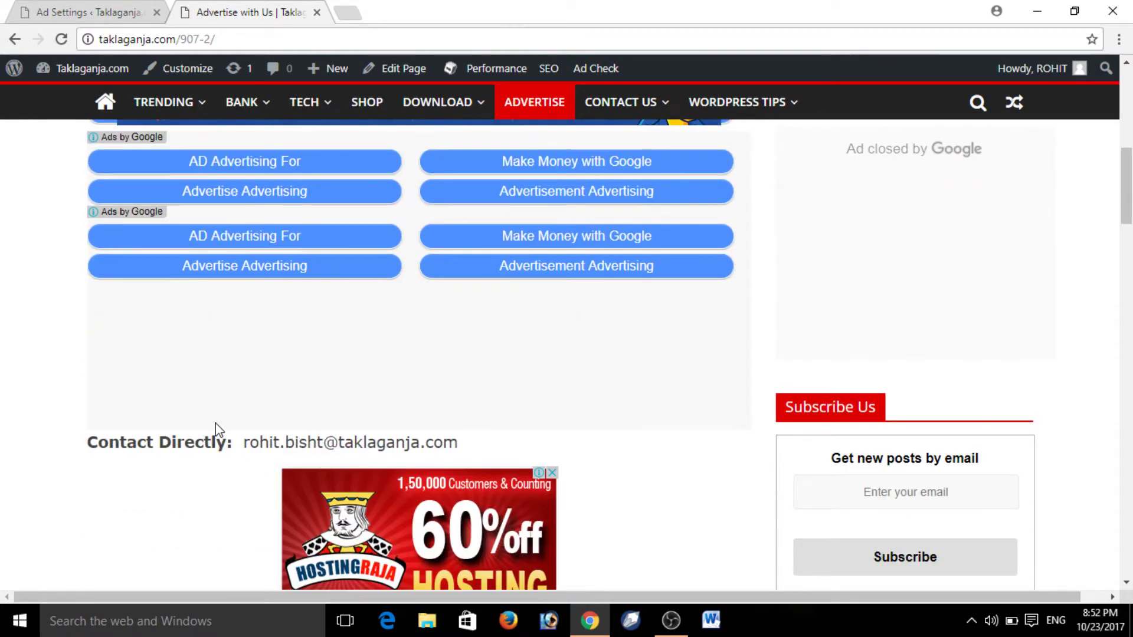
left_click_drag(1129, 195, 1129, 134)
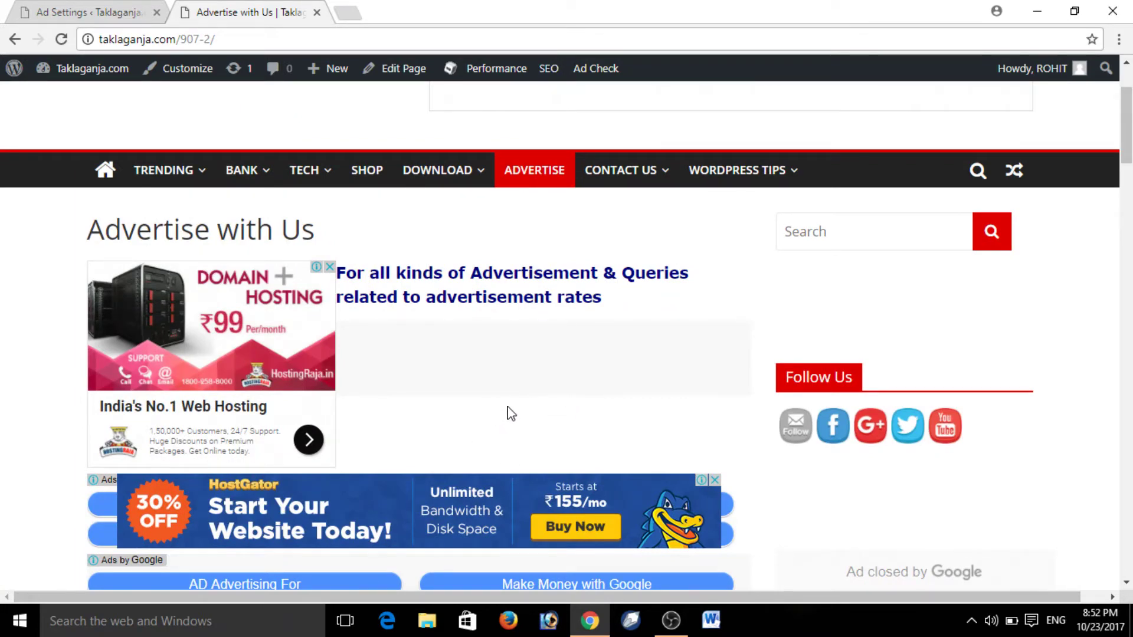
left_click(851, 233)
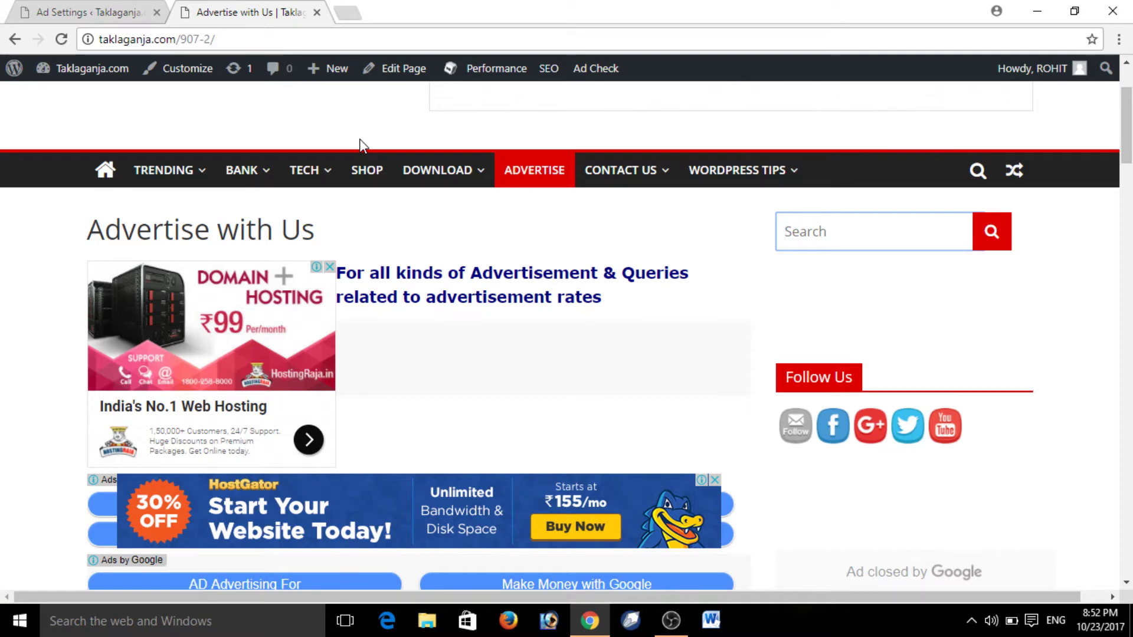
mouse_move(490, 187)
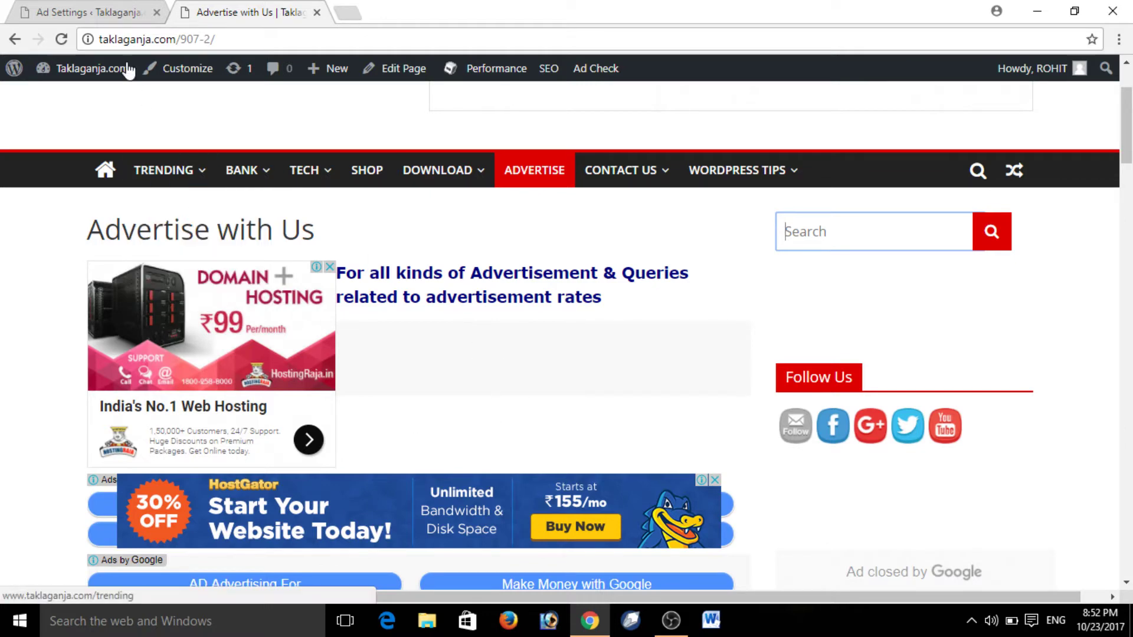
Step: Open the Advertise with Us page for editing from the list of all pages in the WordPress admin
left_click(113, 16)
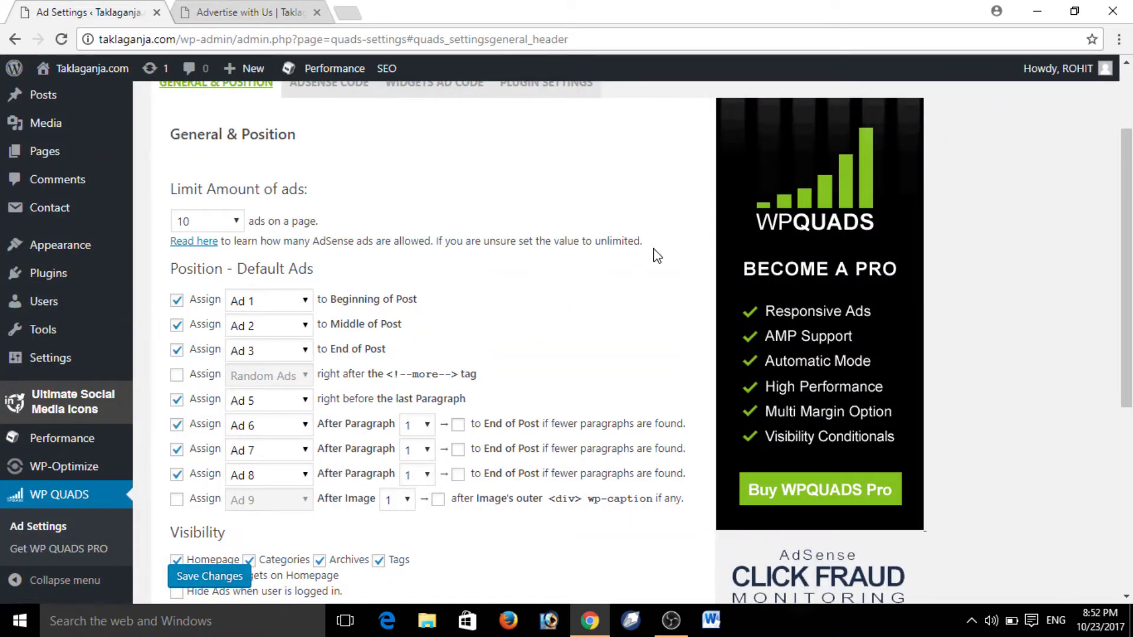
mouse_move(62, 282)
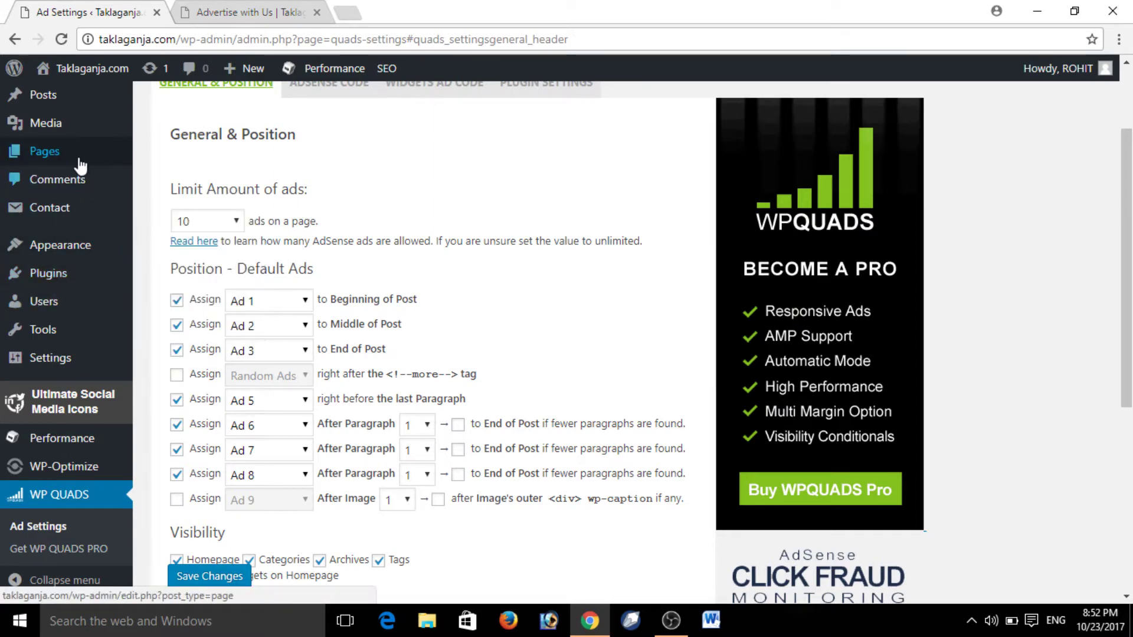
mouse_move(79, 167)
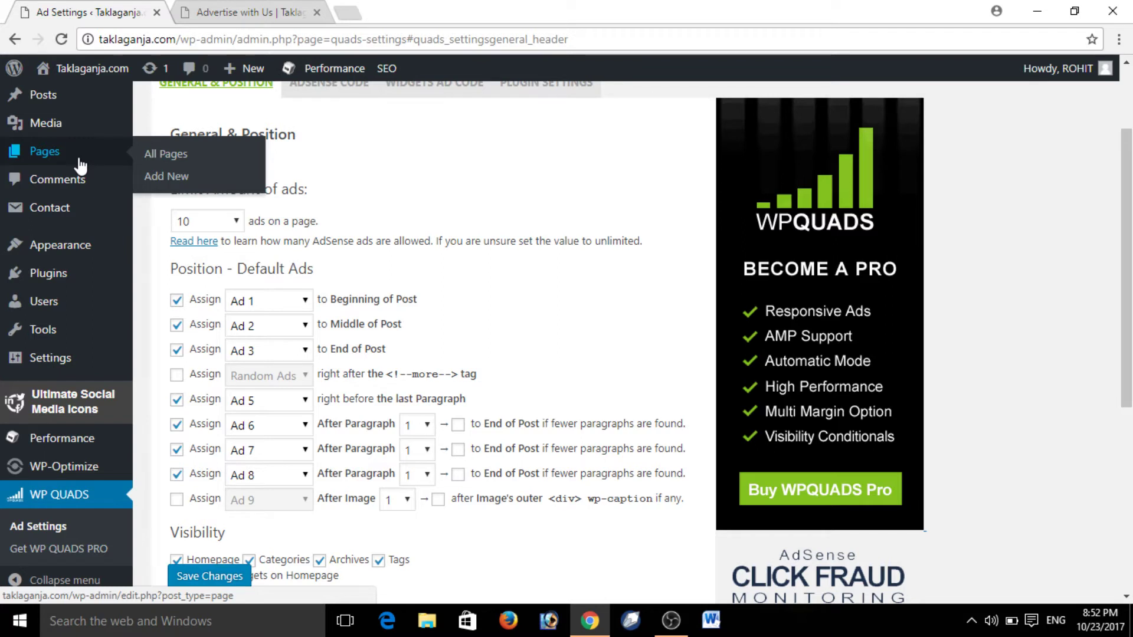
left_click(170, 153)
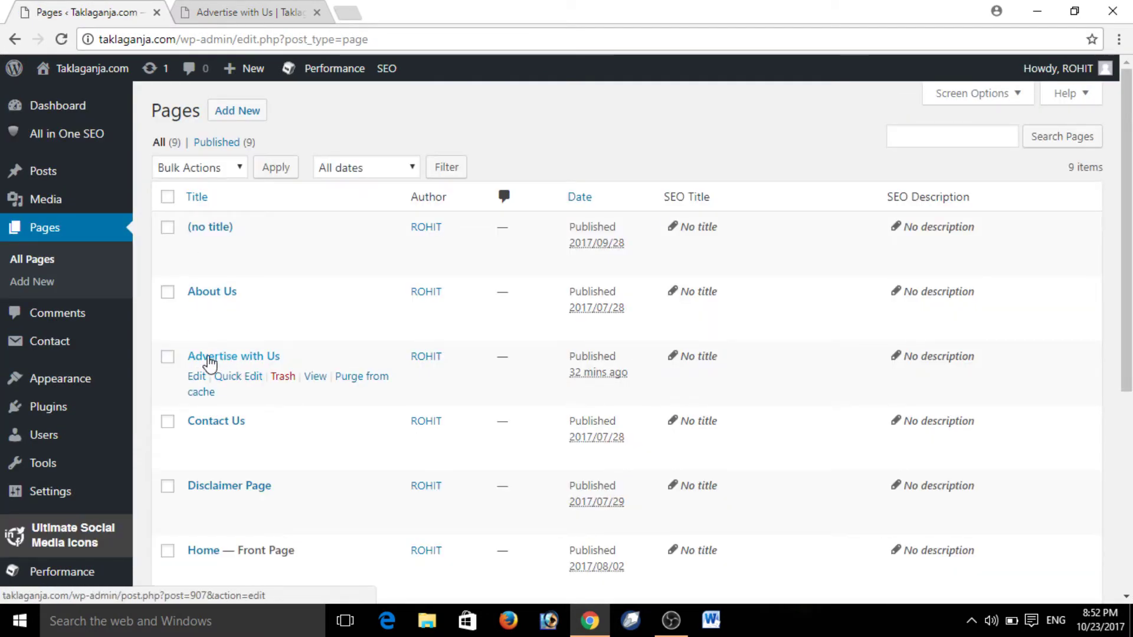
left_click(196, 379)
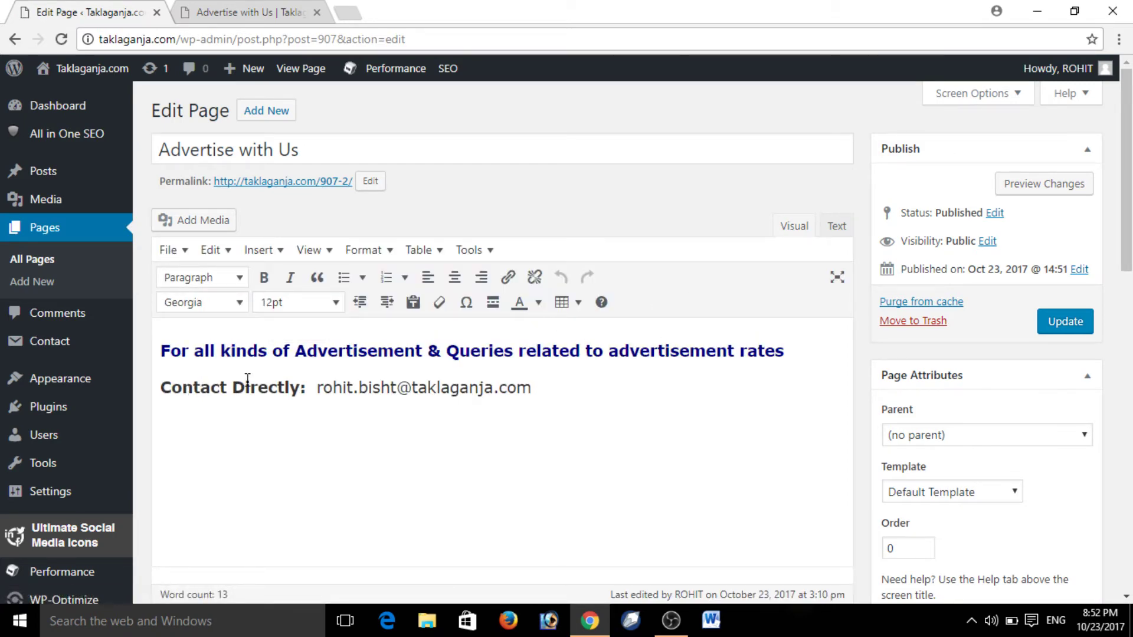
Step: Compare the page's text with its live version and find the WP QUADS - Hide Ads options in the editor
left_click(277, 13)
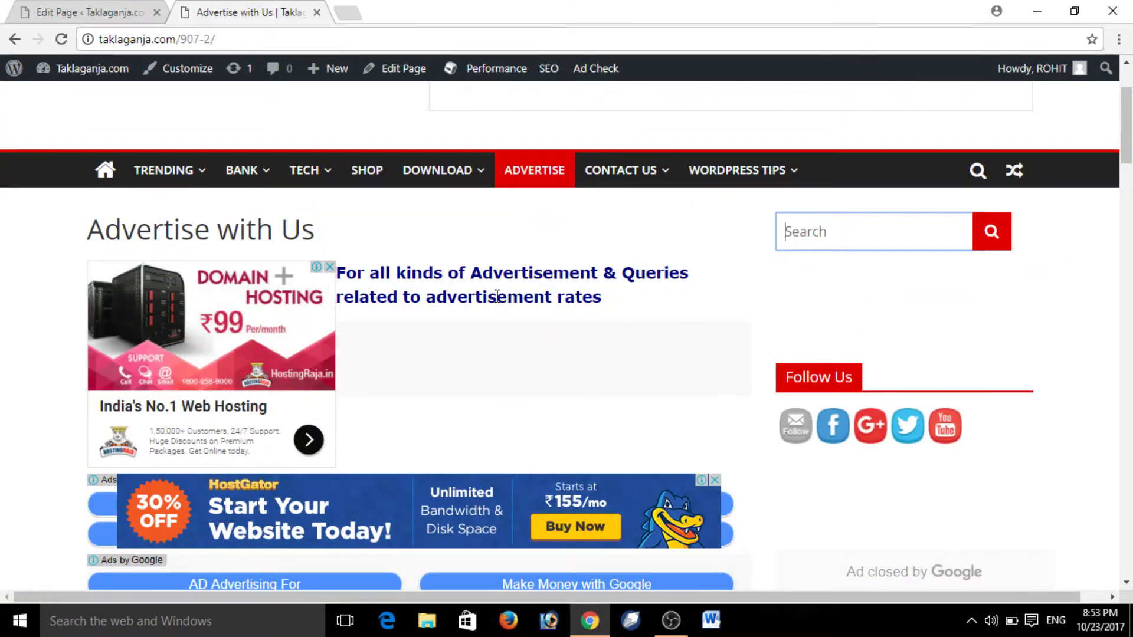
left_click_drag(497, 296, 329, 152)
left_click(135, 15)
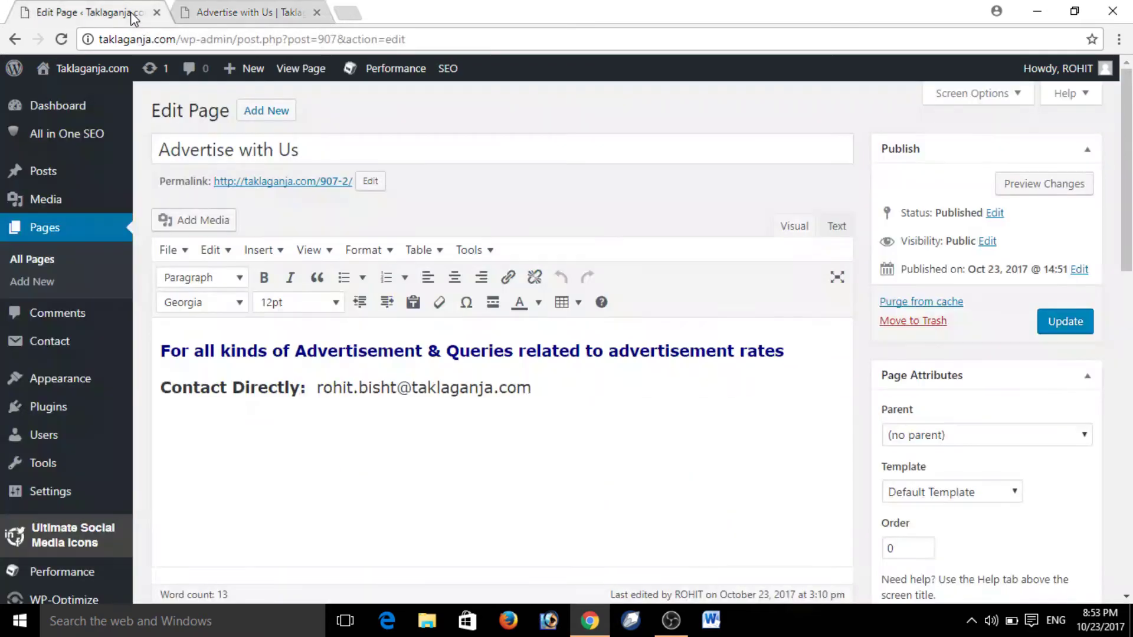
left_click(559, 469)
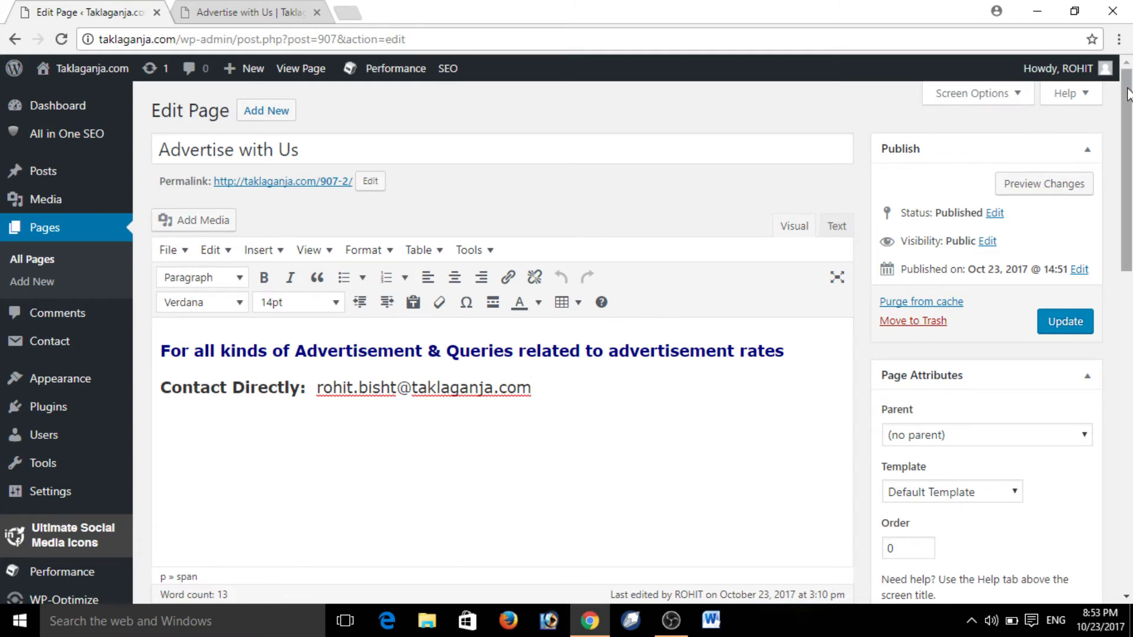
left_click_drag(1127, 95, 1128, 418)
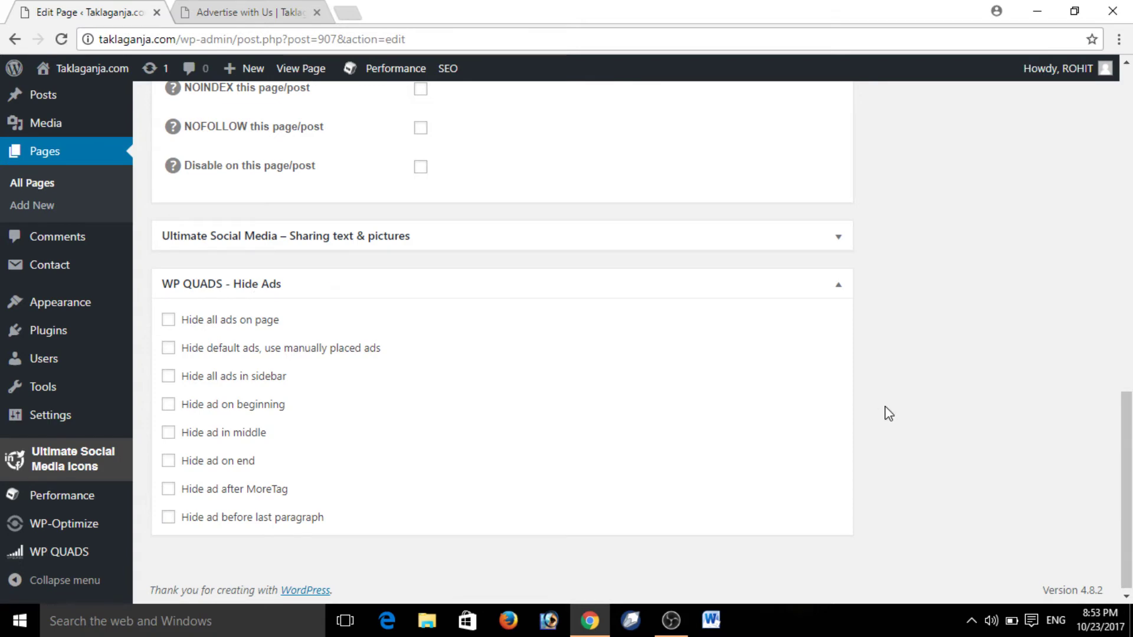
left_click_drag(1129, 469, 1130, 475)
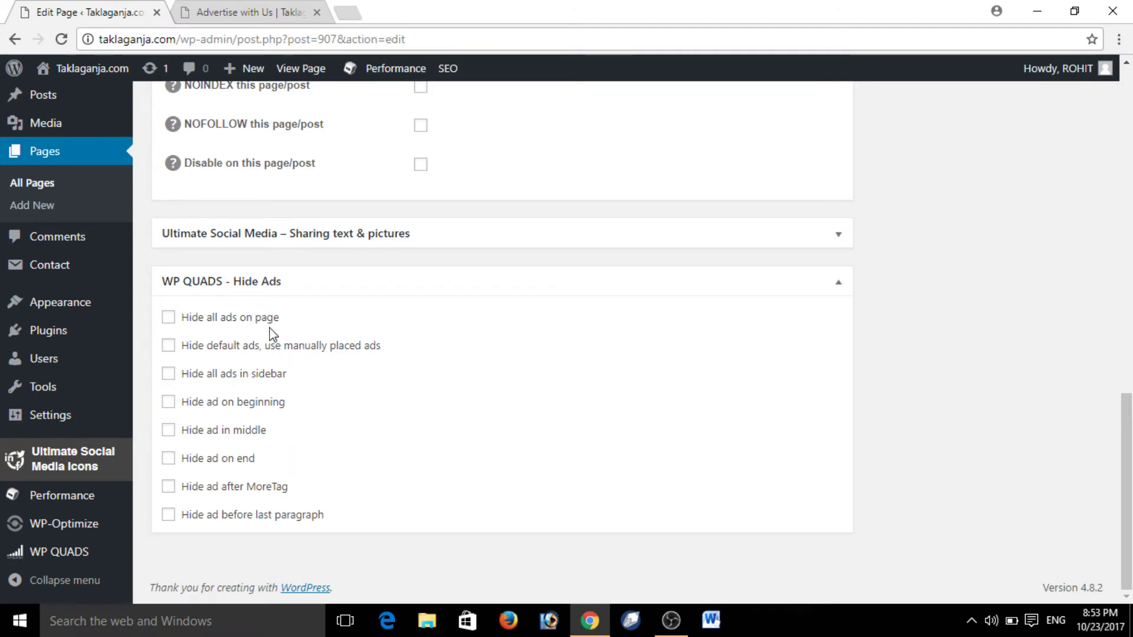
Step: Check the ads in the content and sidebar of the live page against the available WP QUADS hide options
left_click(248, 17)
left_click(589, 412)
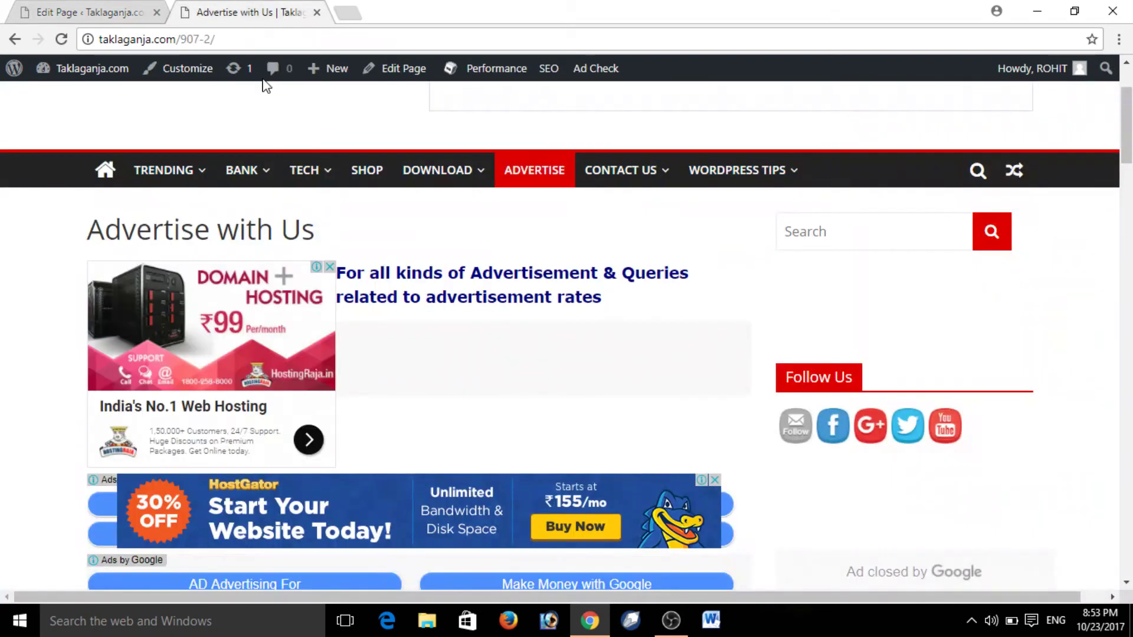
left_click(118, 13)
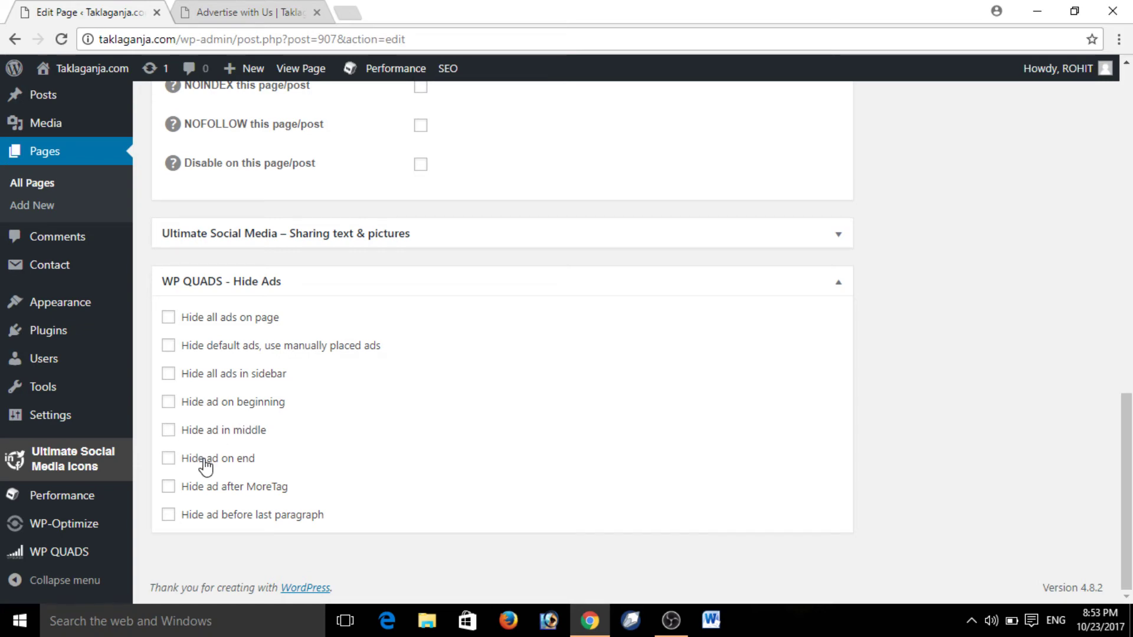
left_click(261, 13)
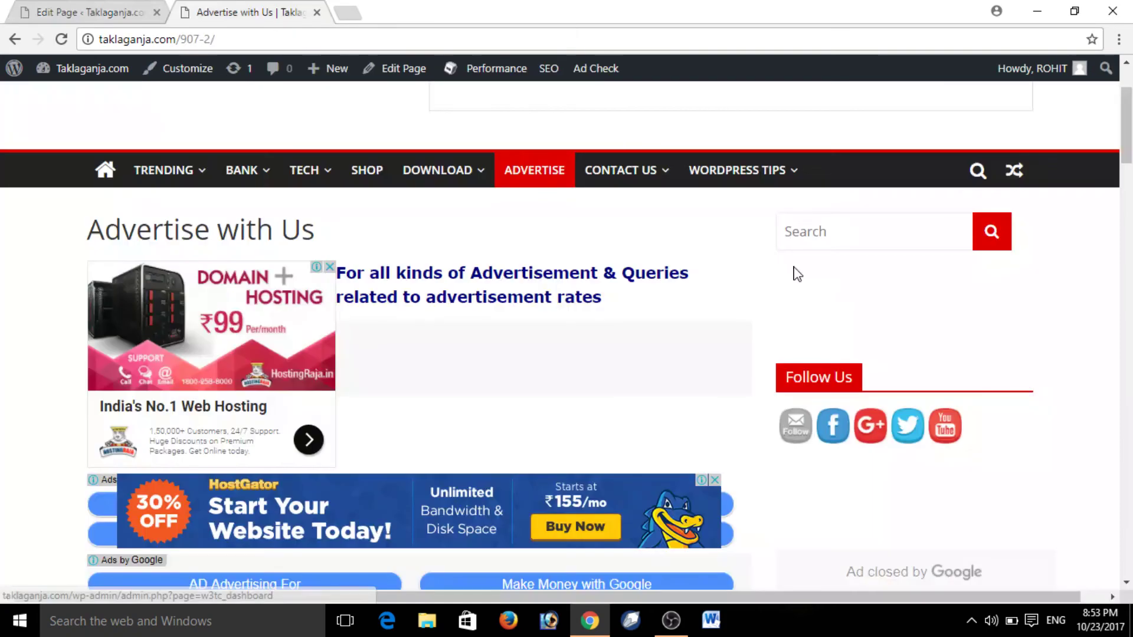
scroll(1131, 137, "down", 13)
scroll(1007, 244, "up", 4)
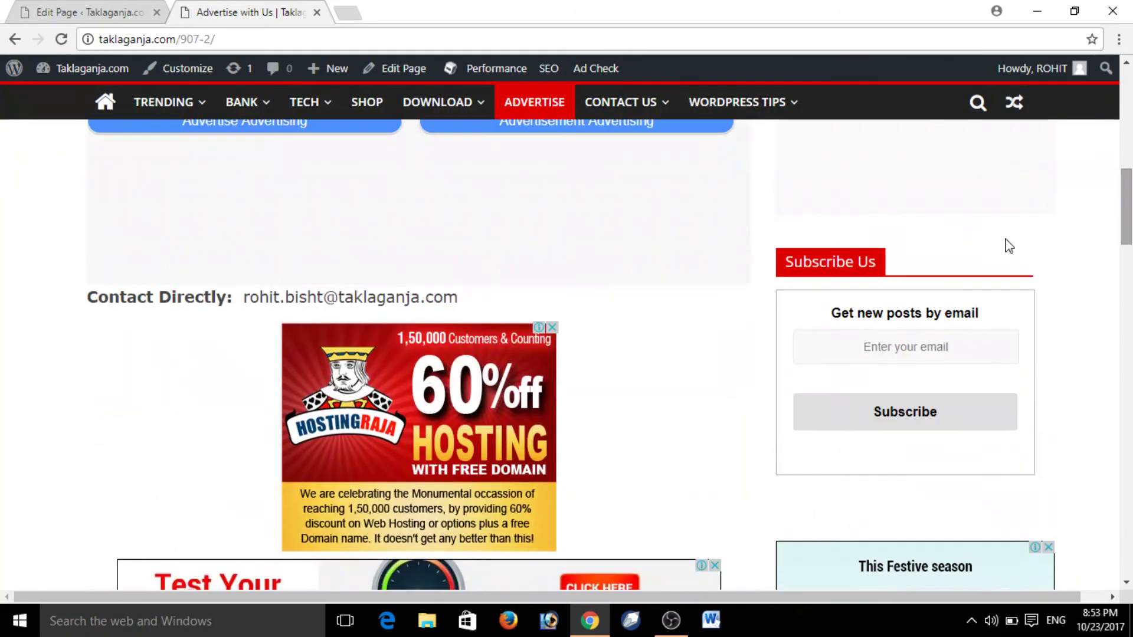
Step: Enable "Hide all ads on page" under WP QUADS - Hide Ads for Advertise with Us and update the page
left_click(129, 14)
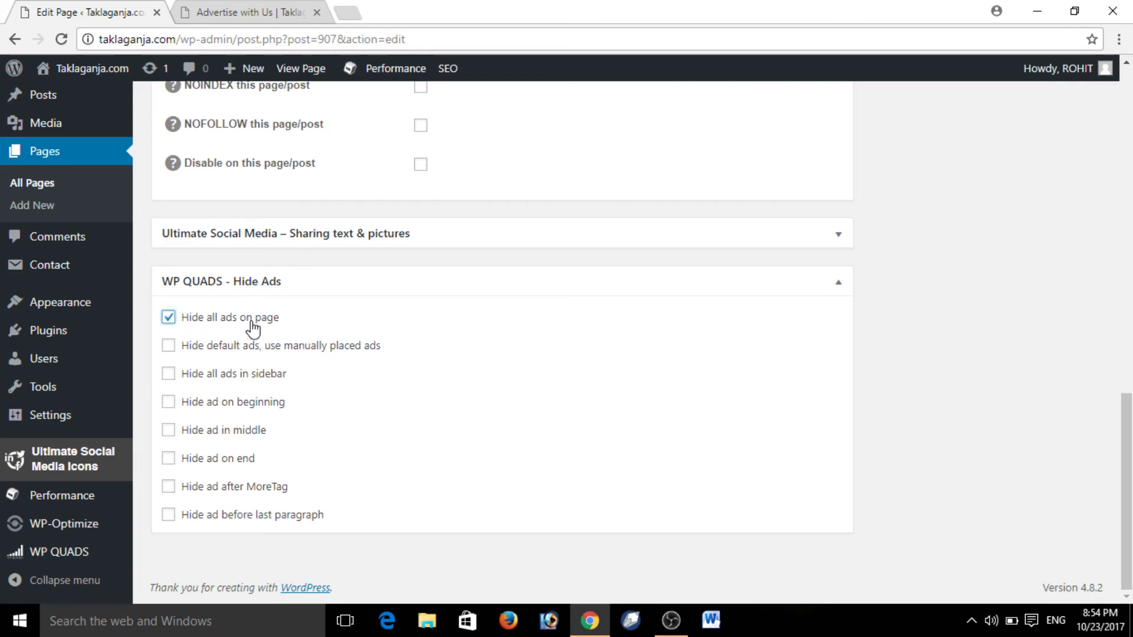
left_click(286, 14)
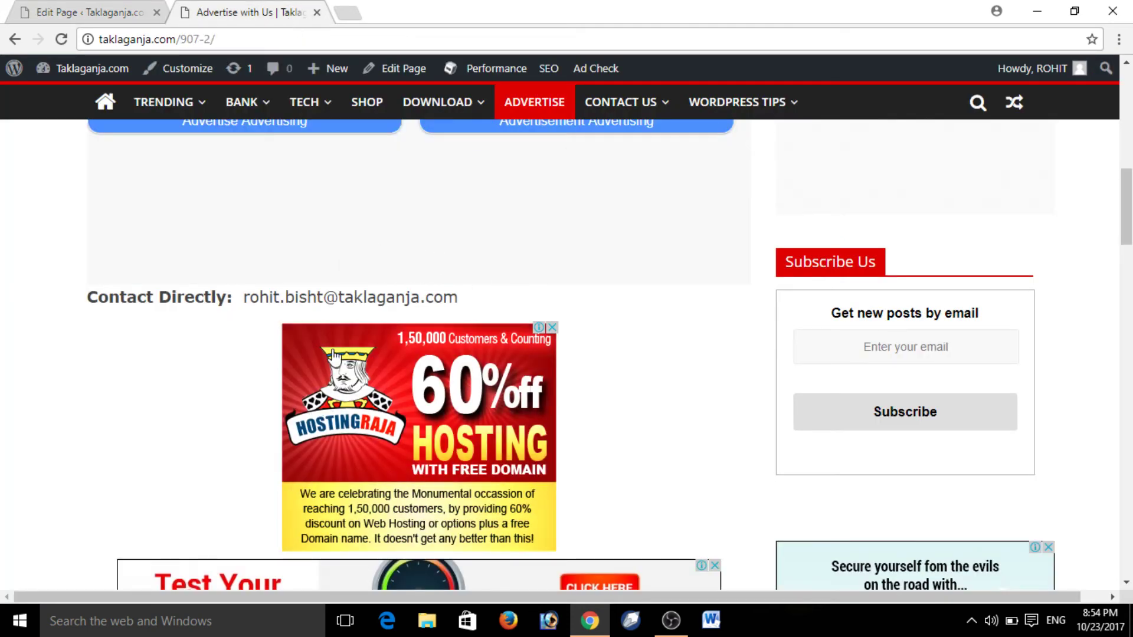
left_click(145, 18)
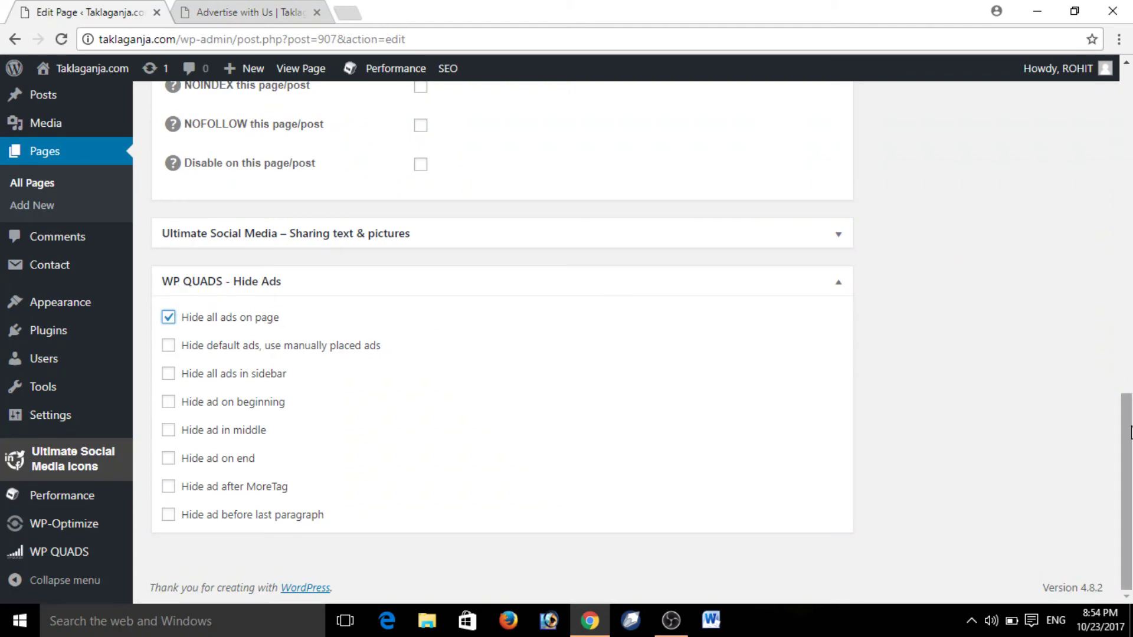
left_click_drag(1128, 413, 1129, 122)
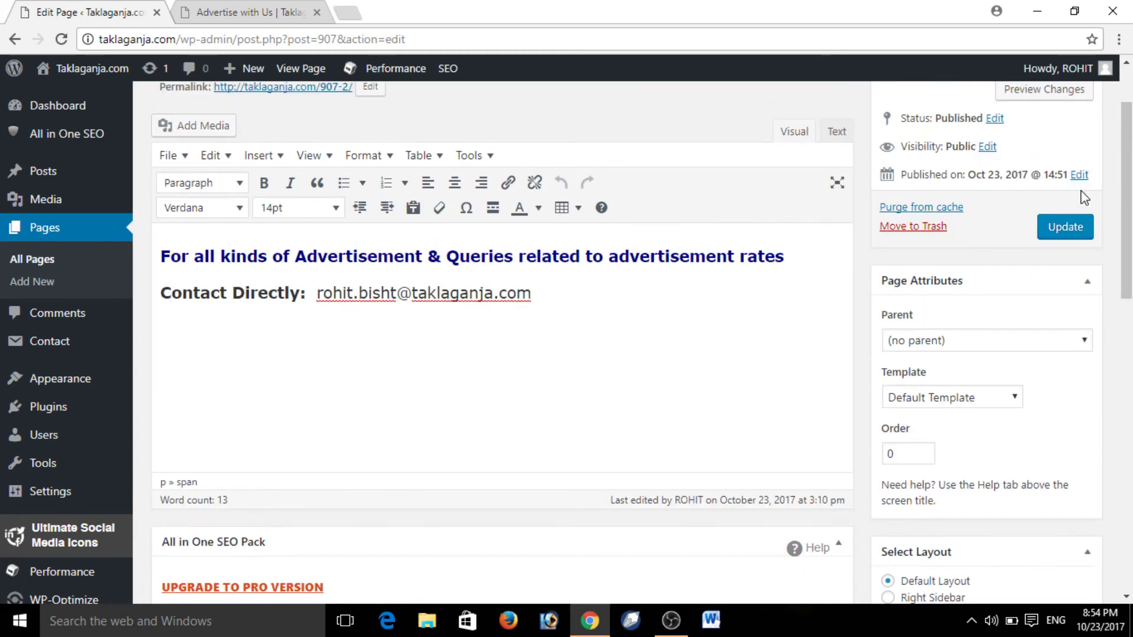
left_click(1062, 228)
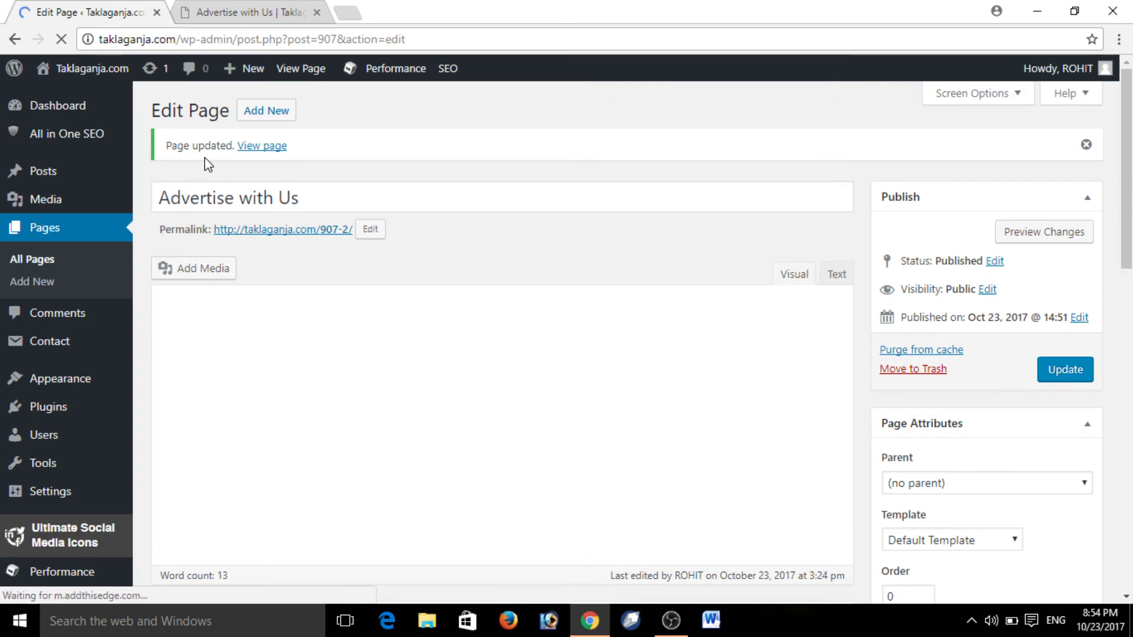
Step: Reload the live Advertise with Us page and inspect its content area and sidebar for ads
left_click(232, 14)
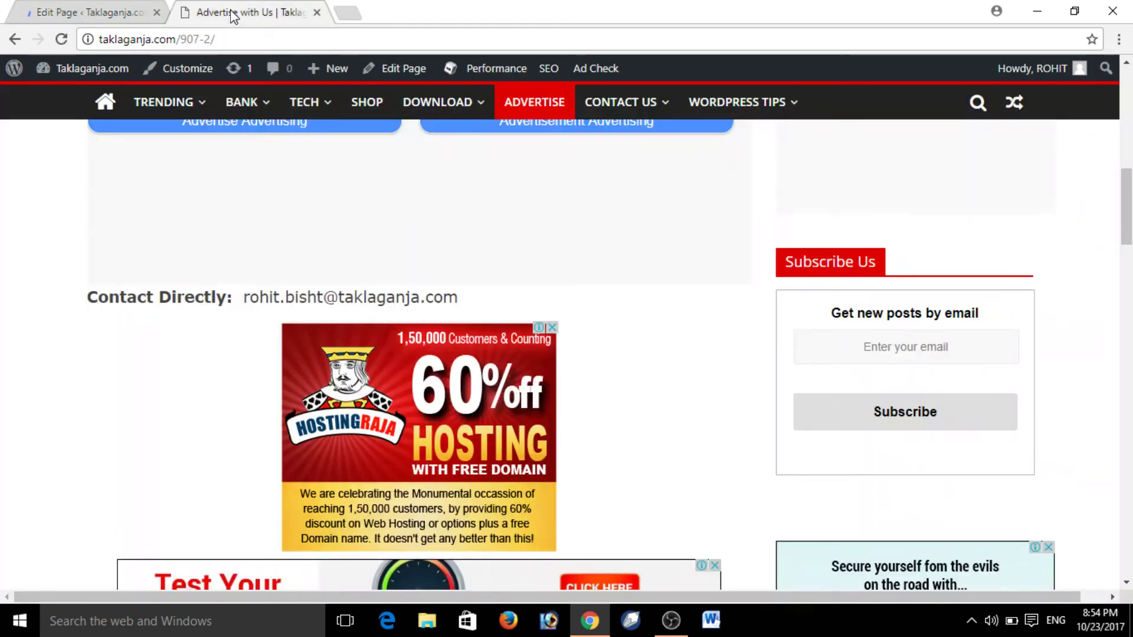
left_click_drag(1126, 204, 1126, 106)
key("F5")
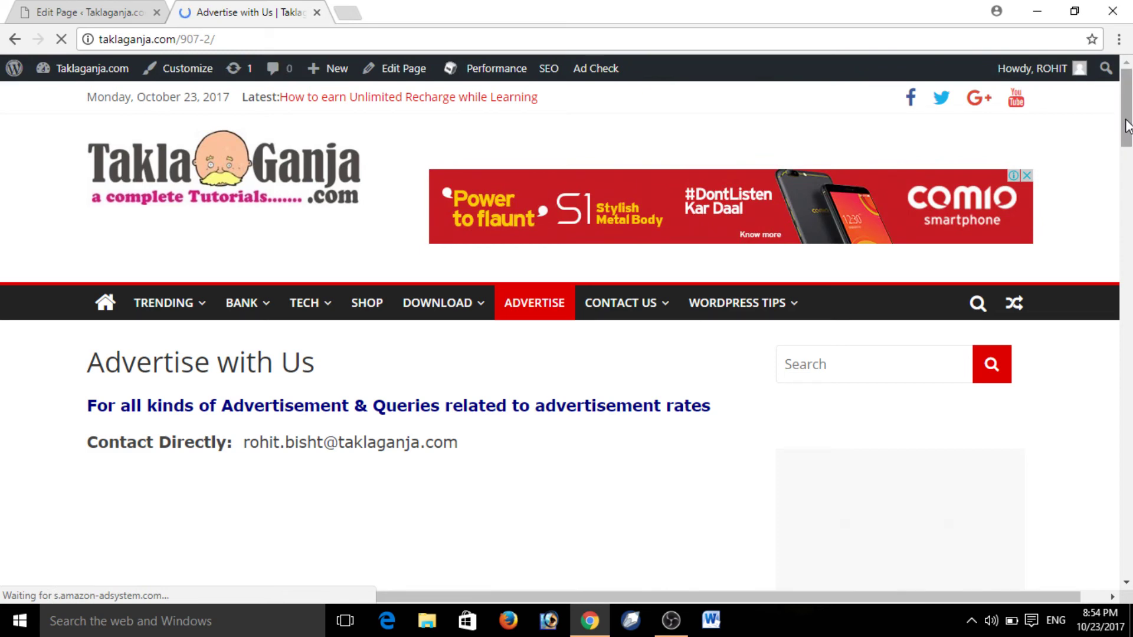
scroll(524, 471, "down", 5)
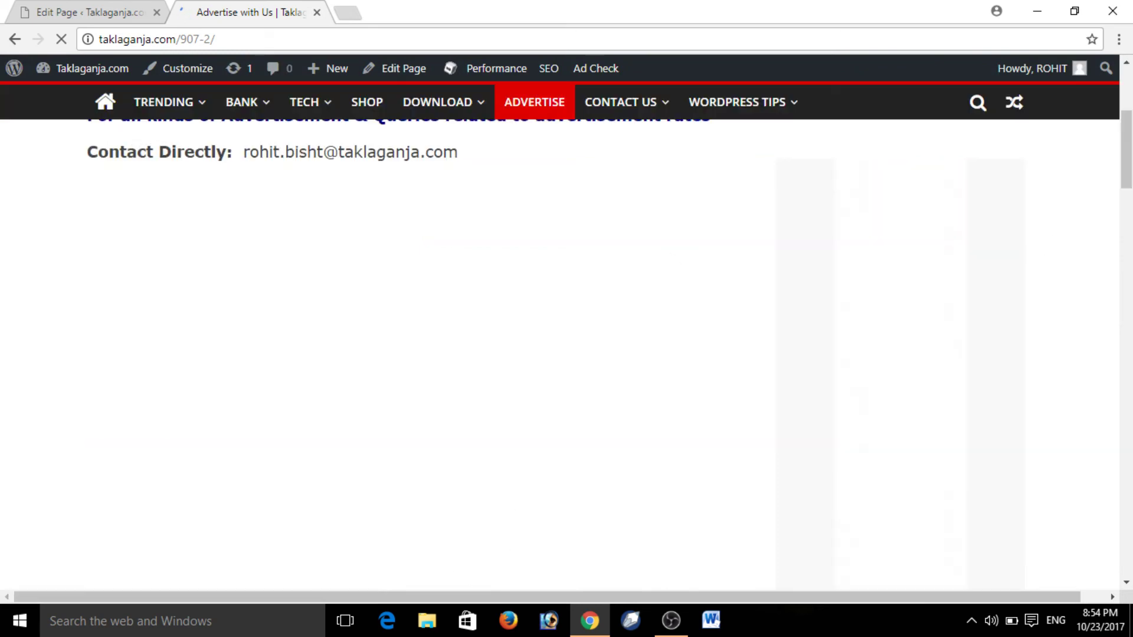
scroll(1127, 133, "up", 5)
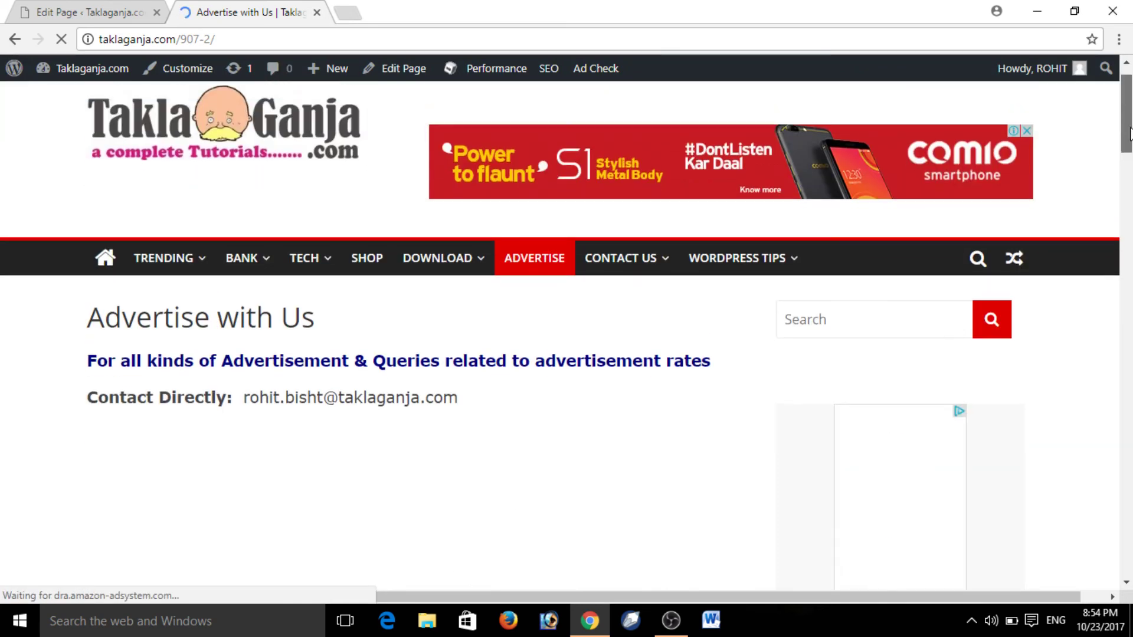
Step: Dismiss the social sharing popup on the live Advertise with Us page and check the area below the contact text for ads
scroll(1127, 133, "down", 3)
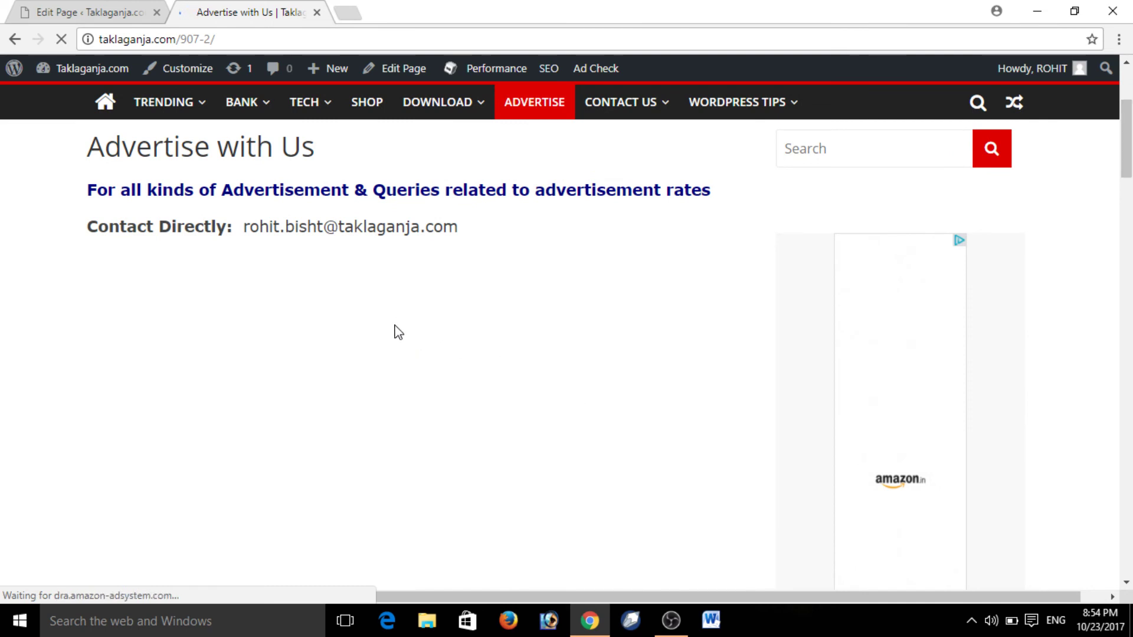
scroll(1127, 177, "down", 3)
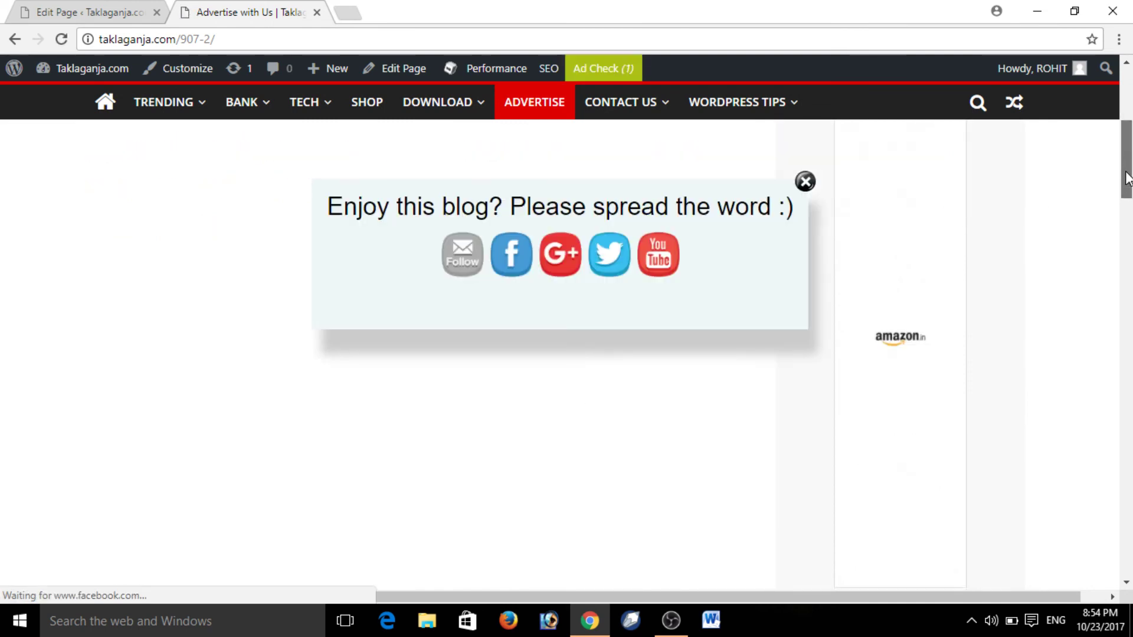
scroll(1128, 177, "up", 3)
left_click(807, 183)
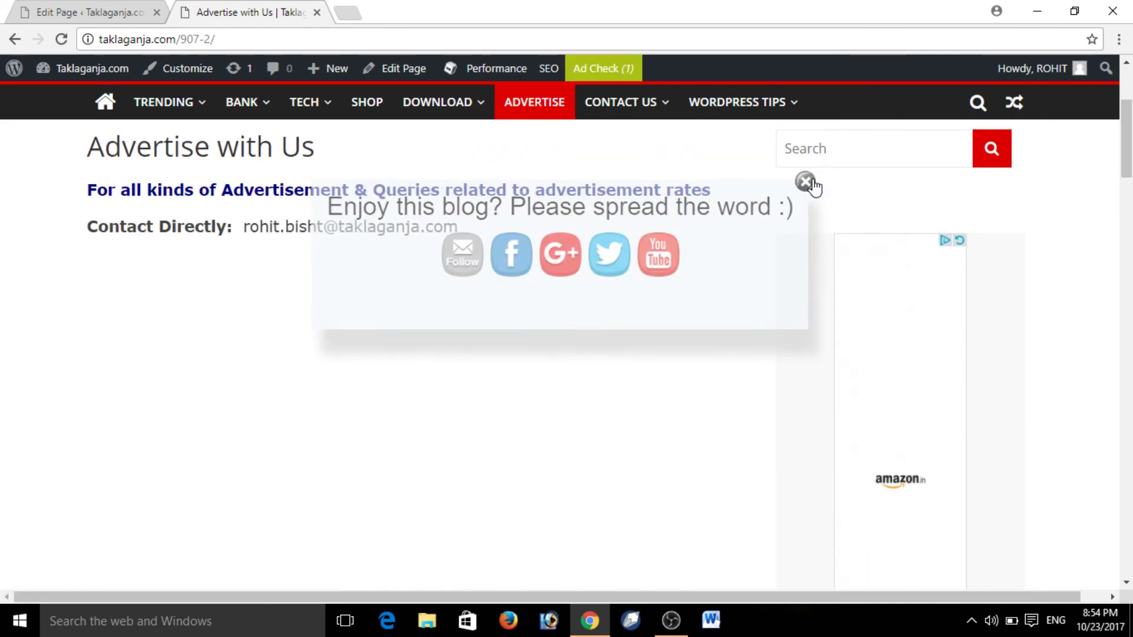
mouse_move(1129, 160)
left_mouse_down()
mouse_move(1130, 318)
mouse_move(1130, 143)
left_mouse_up()
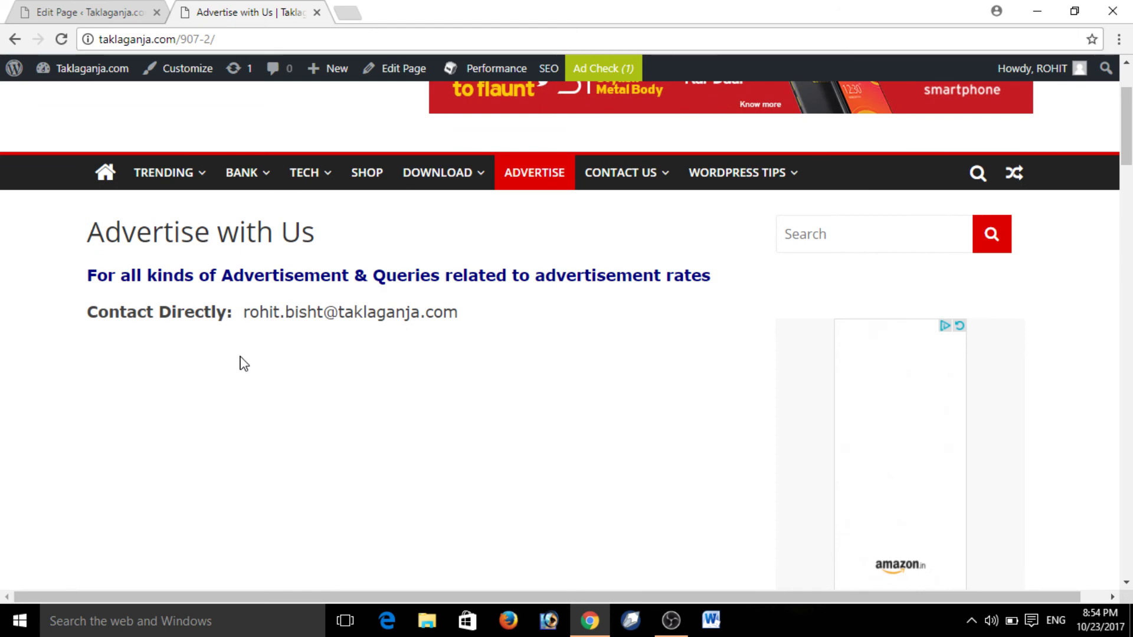
Step: Return to the Advertise with Us page editor and review its WP QUADS - Hide Ads settings
left_click(136, 17)
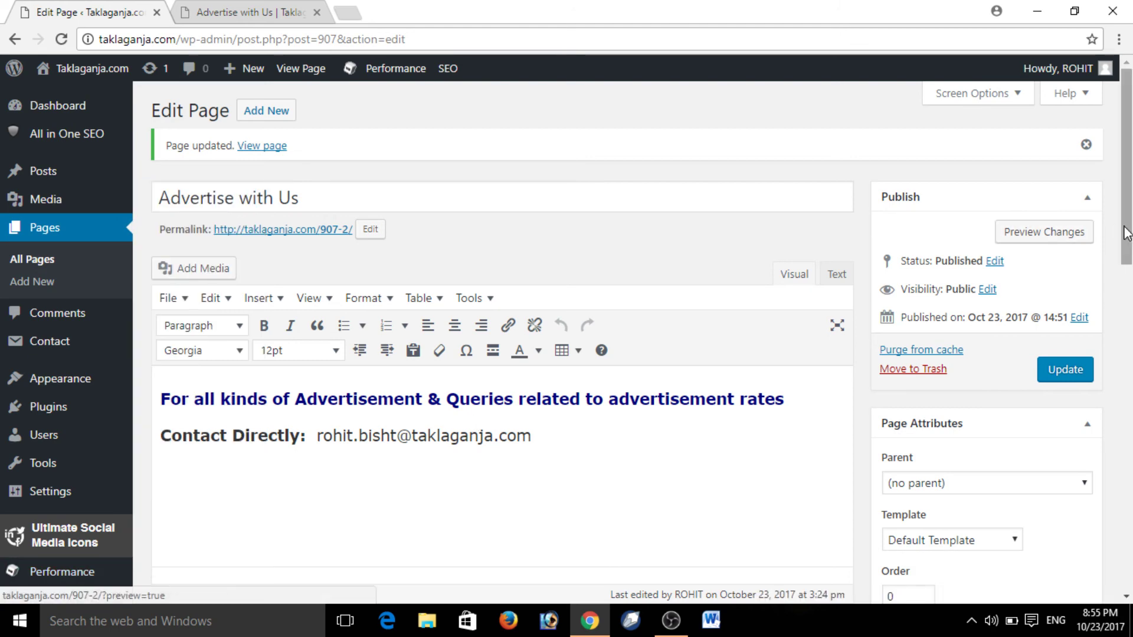
left_click_drag(1128, 234, 1127, 268)
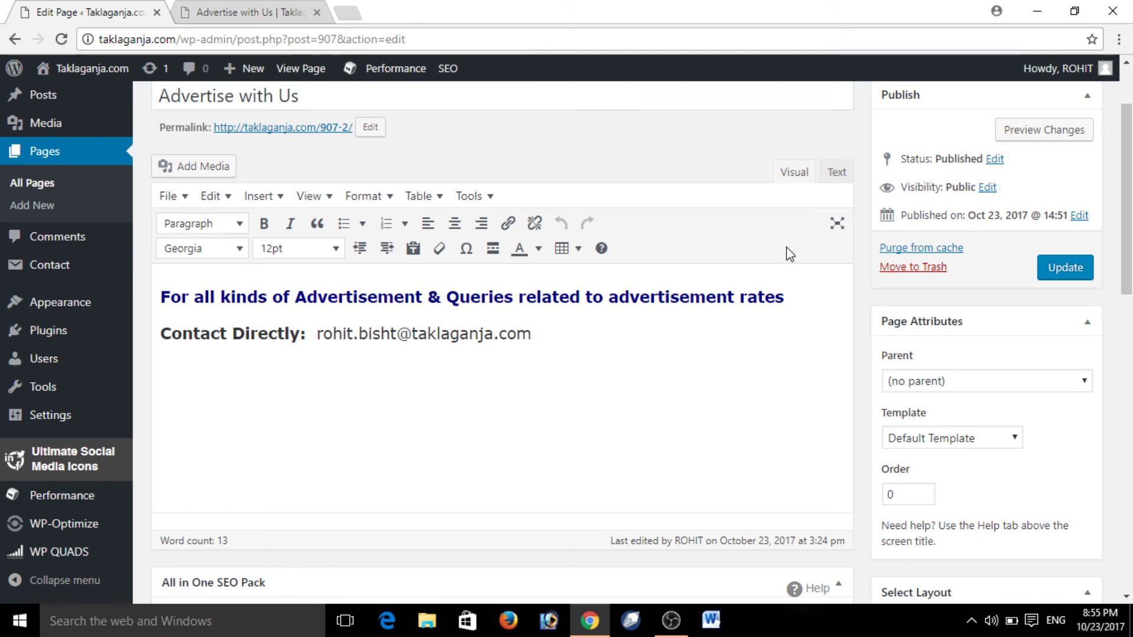
left_click_drag(1127, 200, 1127, 493)
left_click_drag(1130, 434, 1130, 433)
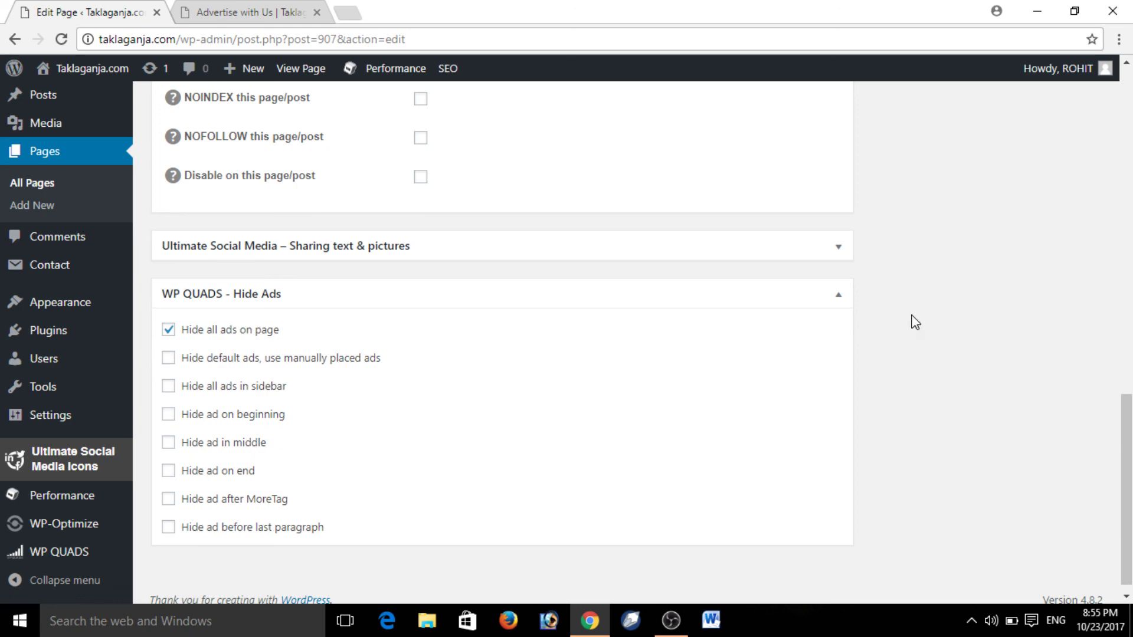
left_click_drag(1130, 422, 1130, 196)
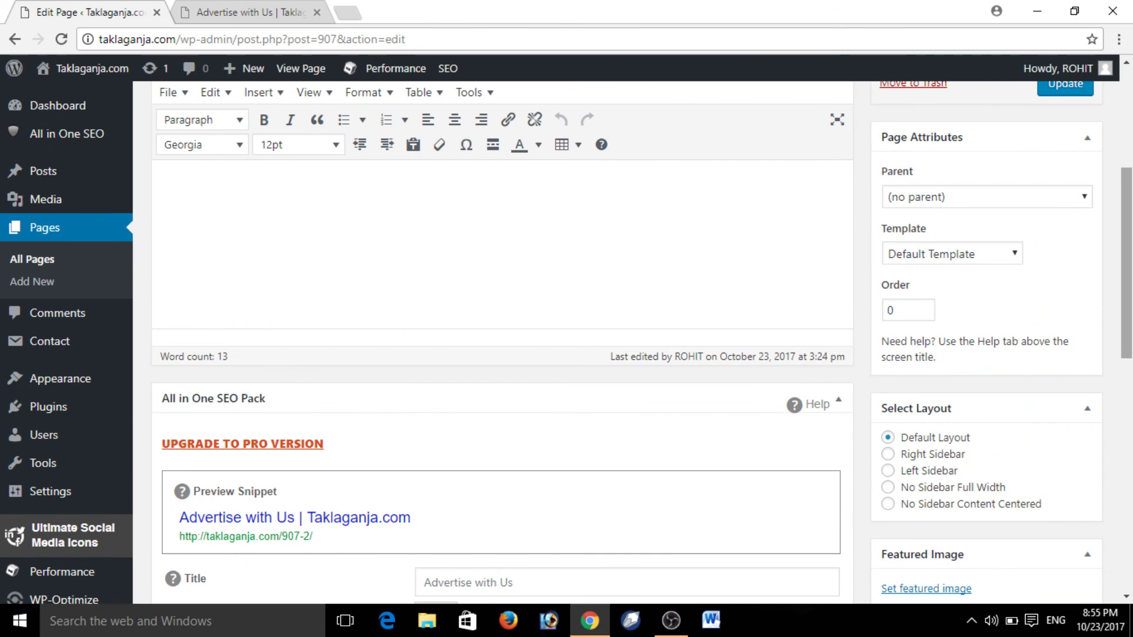